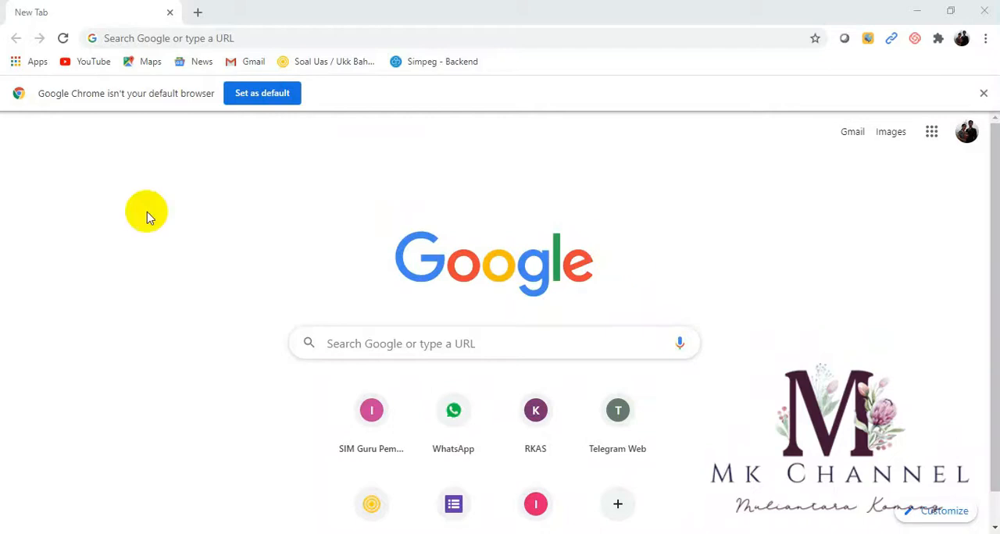
- Search Google for "wakelet for education" and open the Wakelet for Educators site
{"action": "left_click", "coordinate": [170, 38]}
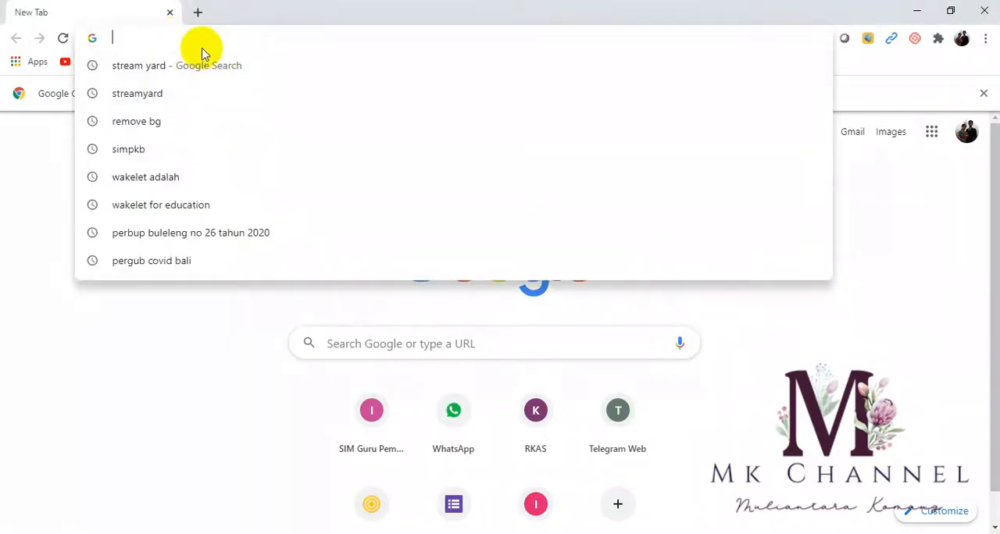
{"action": "type", "text": "W"}
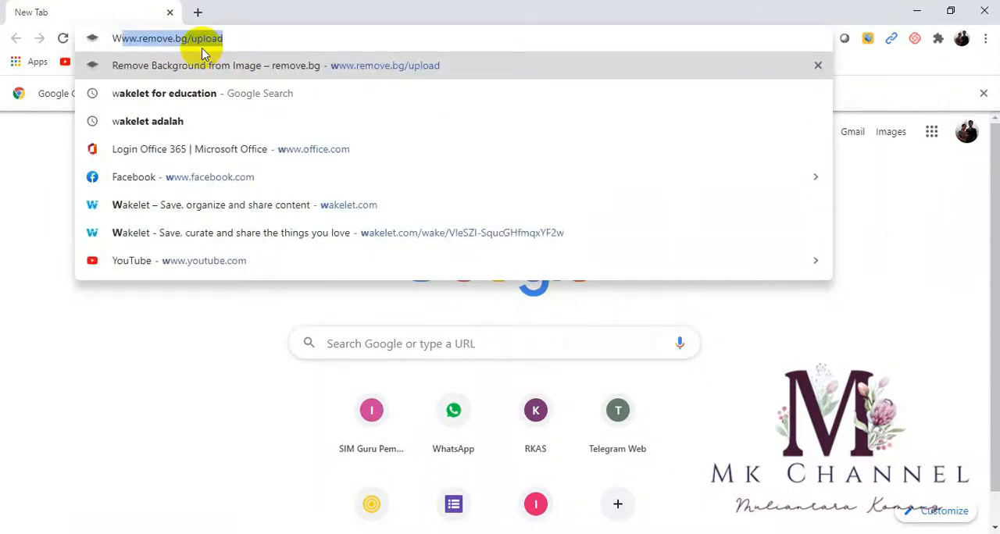
{"action": "key", "text": "BackSpace"}
{"action": "type", "text": "wakele"}
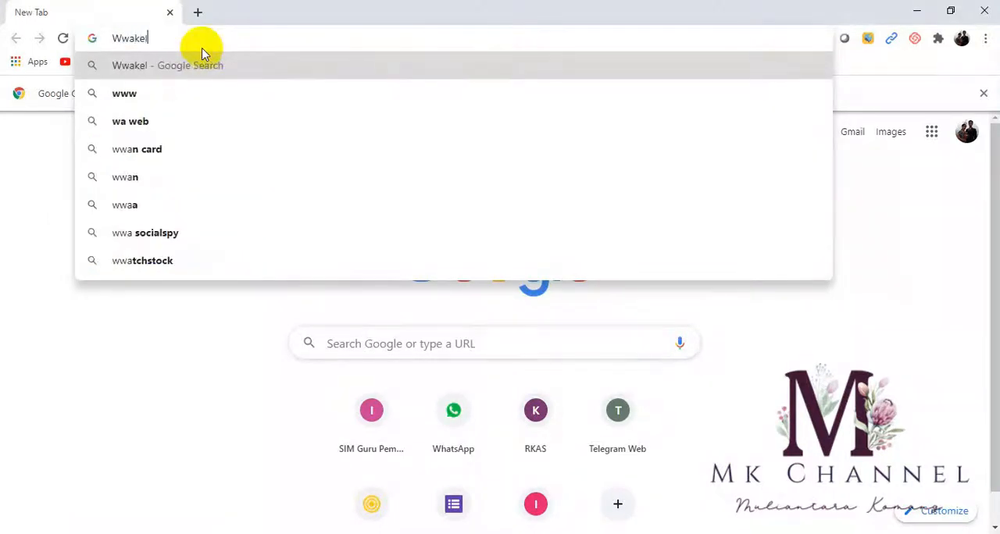
{"action": "key", "text": "BackSpace"}
{"action": "key", "text": "BackSpace"}
{"action": "key", "text": "BackSpace"}
{"action": "key", "text": "BackSpace"}
{"action": "key", "text": "BackSpace"}
{"action": "key", "text": "BackSpace"}
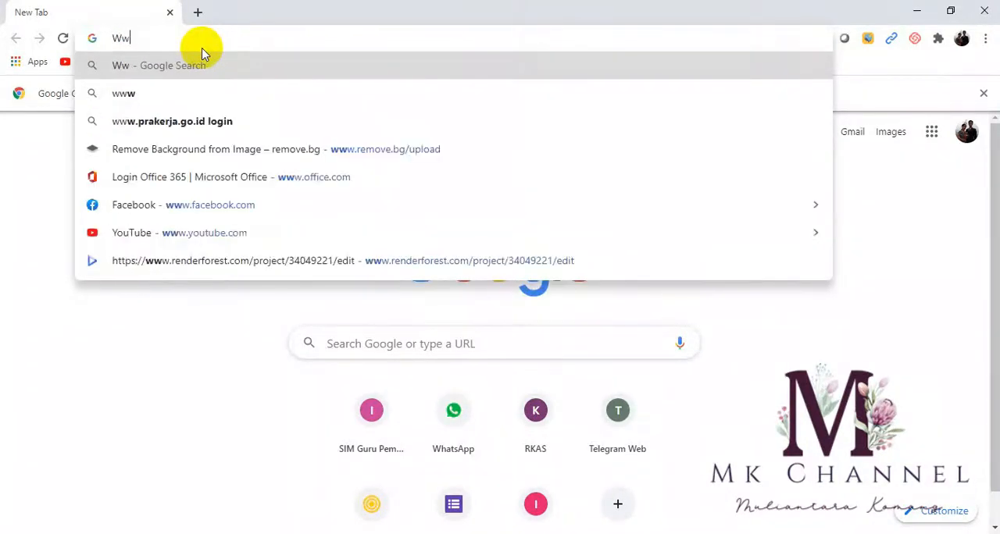
{"action": "type", "text": "akelet"}
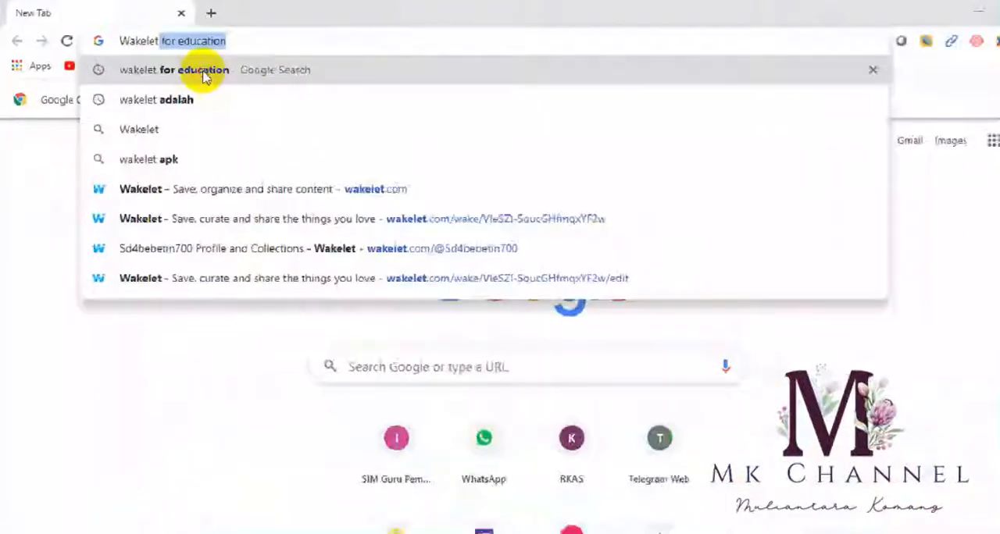
{"action": "left_click", "coordinate": [381, 136]}
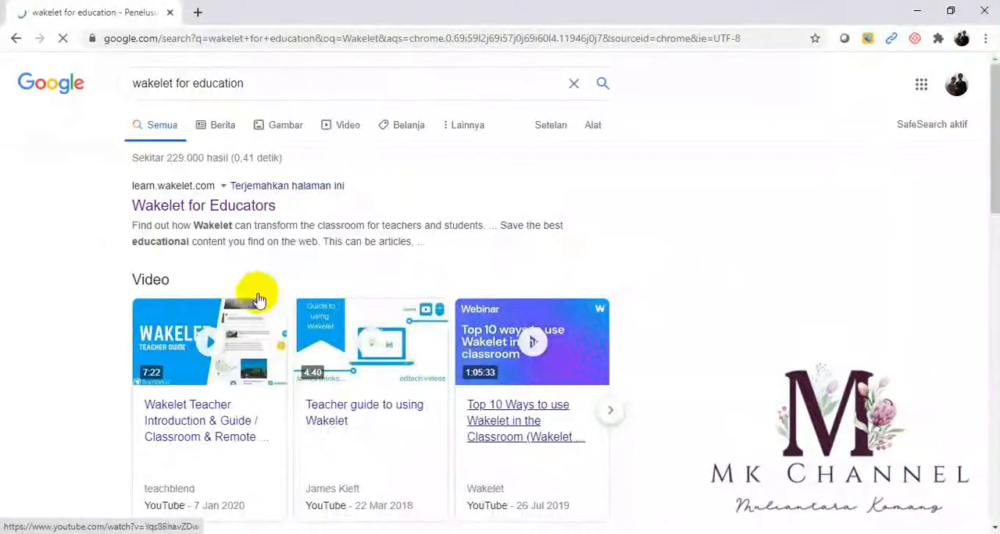
{"action": "left_click", "coordinate": [205, 208]}
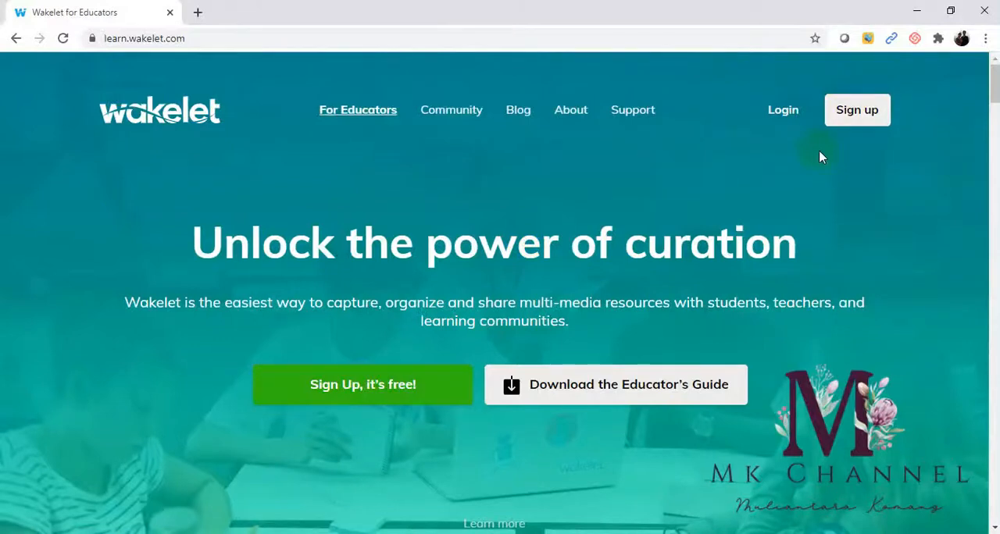
- Start the free Wakelet sign-up, dismiss the news notification, and continue with the school's Google account
{"action": "left_click", "coordinate": [348, 384]}
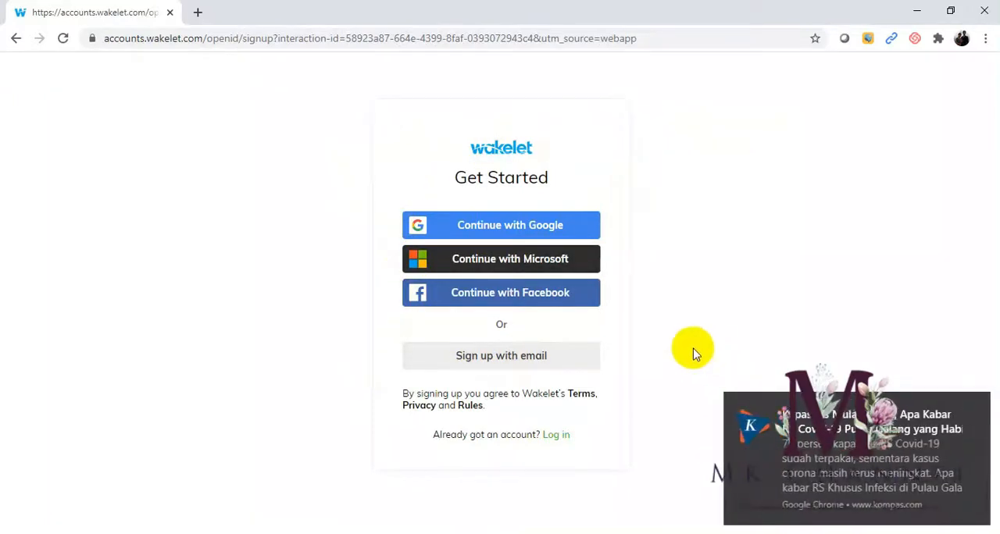
{"action": "left_click", "coordinate": [977, 407]}
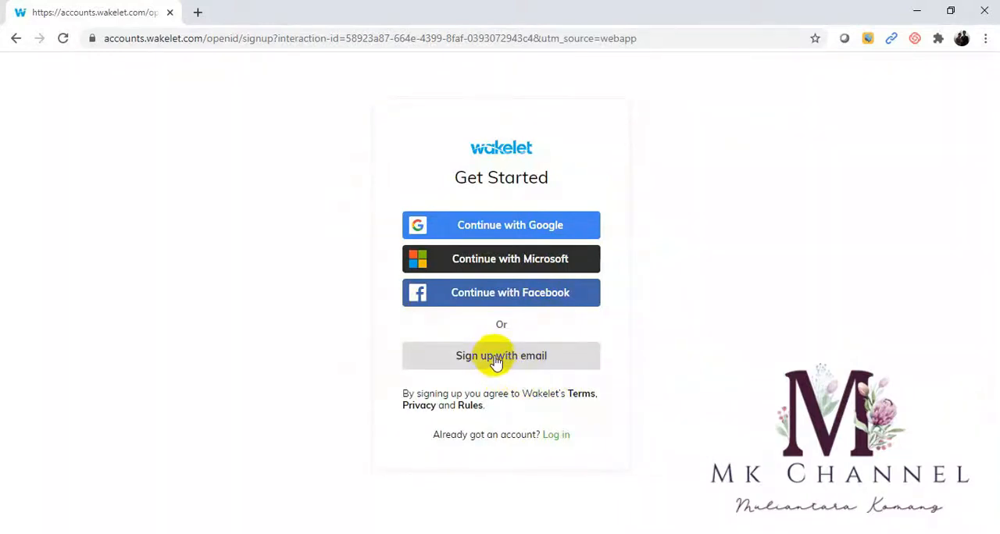
{"action": "left_click", "coordinate": [495, 234]}
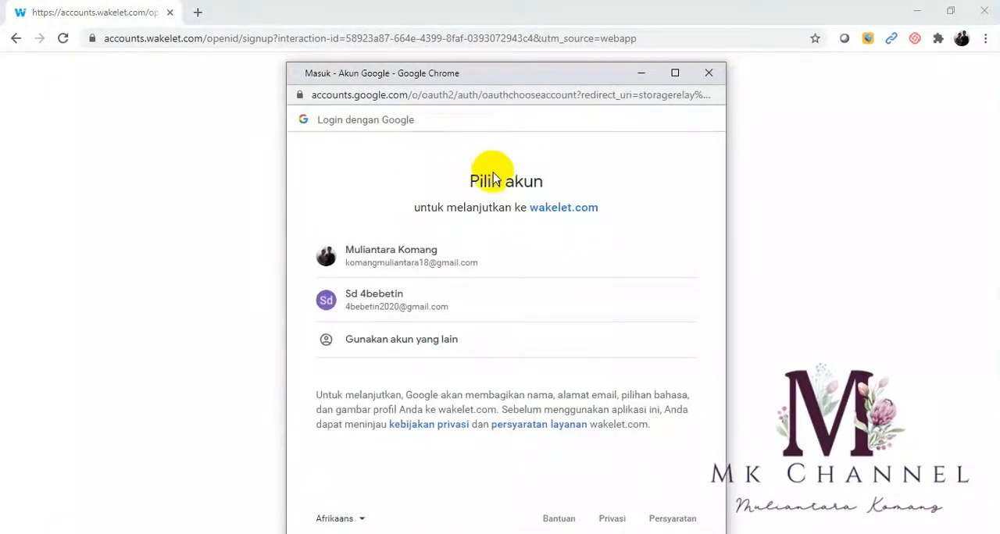
{"action": "left_click", "coordinate": [364, 310]}
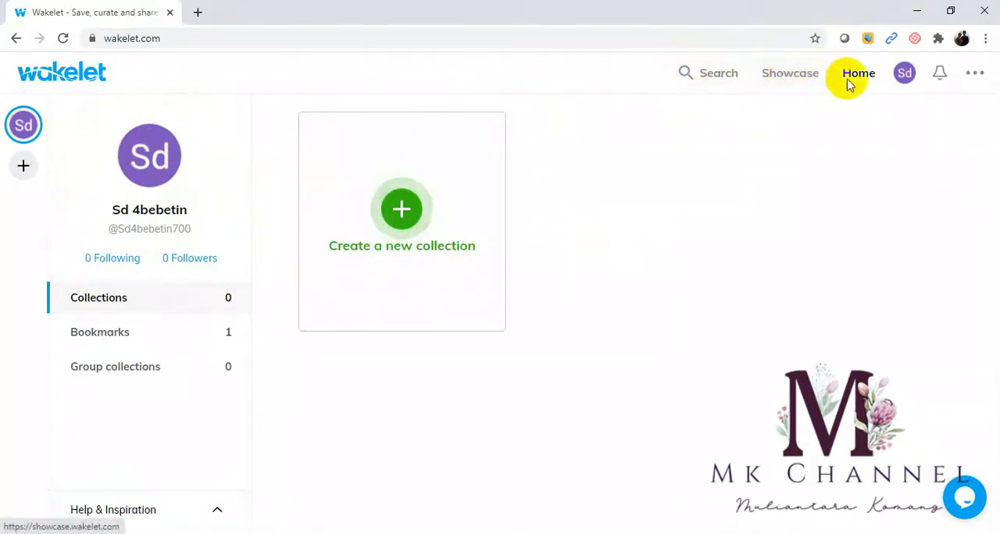
{"action": "left_click", "coordinate": [973, 79]}
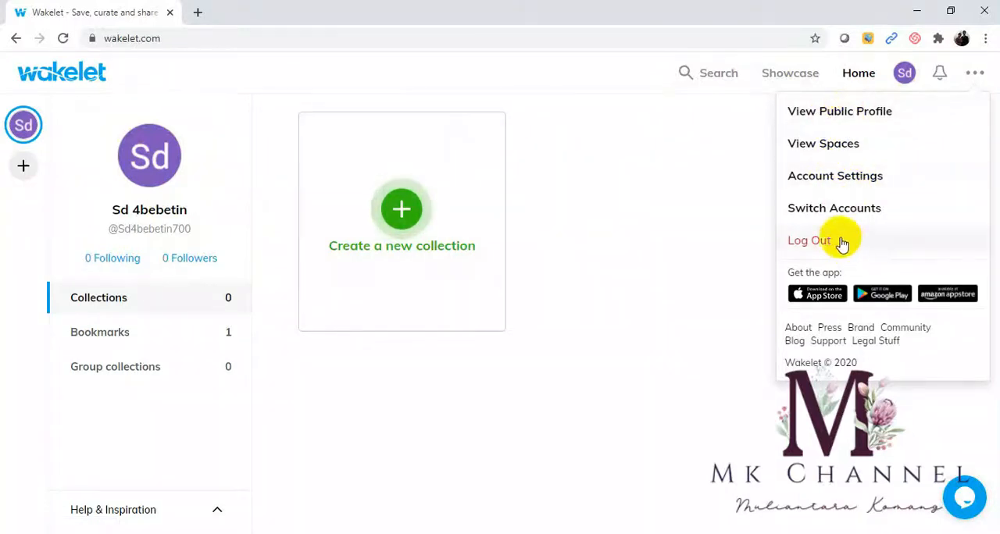
{"action": "left_click", "coordinate": [692, 242]}
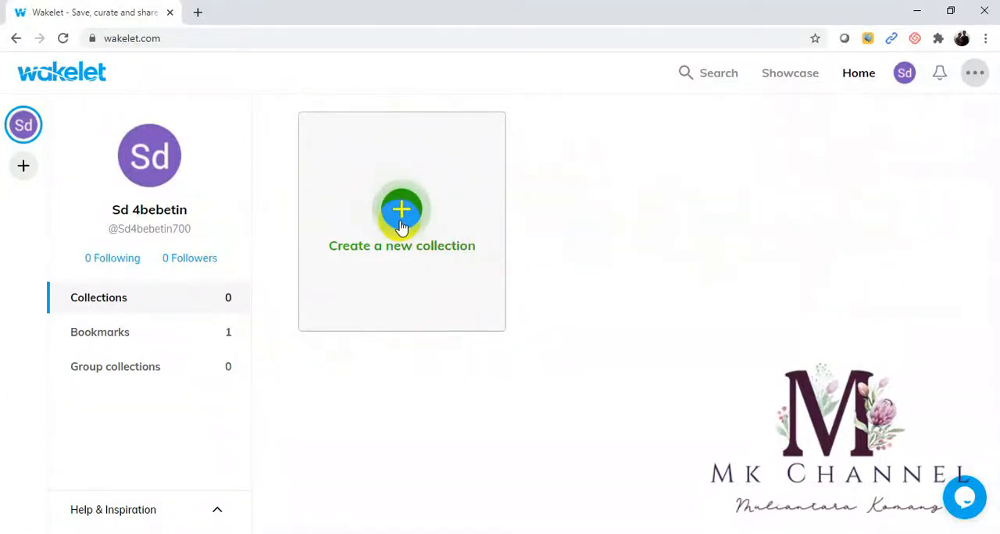
- Create a new collection and upload the SD Negeri 4 Bebetin school logo as its cover image
{"action": "left_click", "coordinate": [401, 225]}
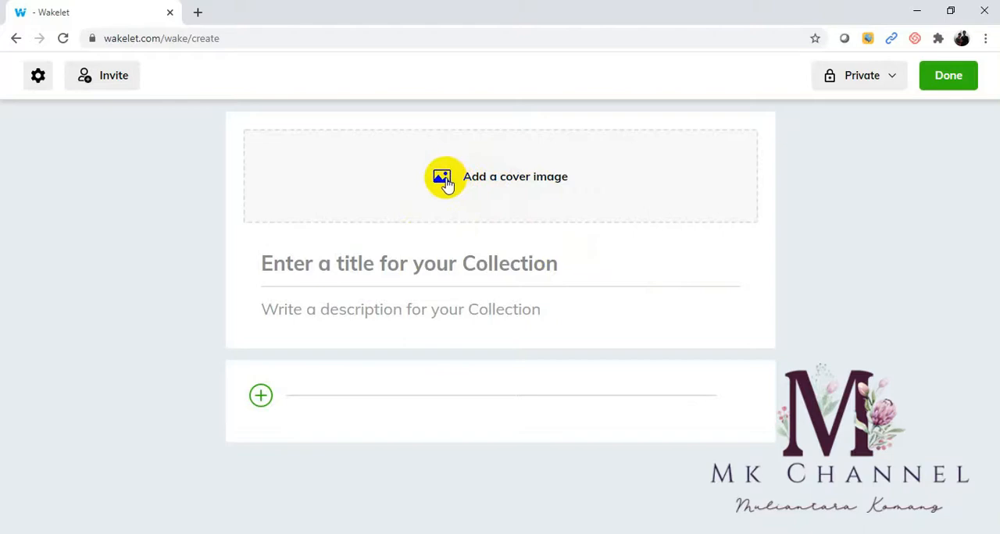
{"action": "left_click", "coordinate": [448, 182]}
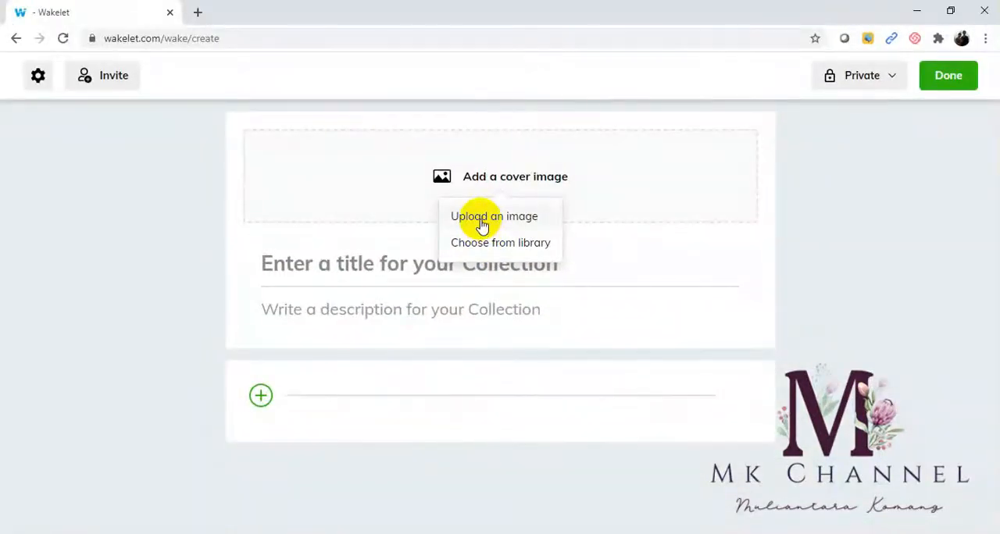
{"action": "left_click", "coordinate": [482, 225]}
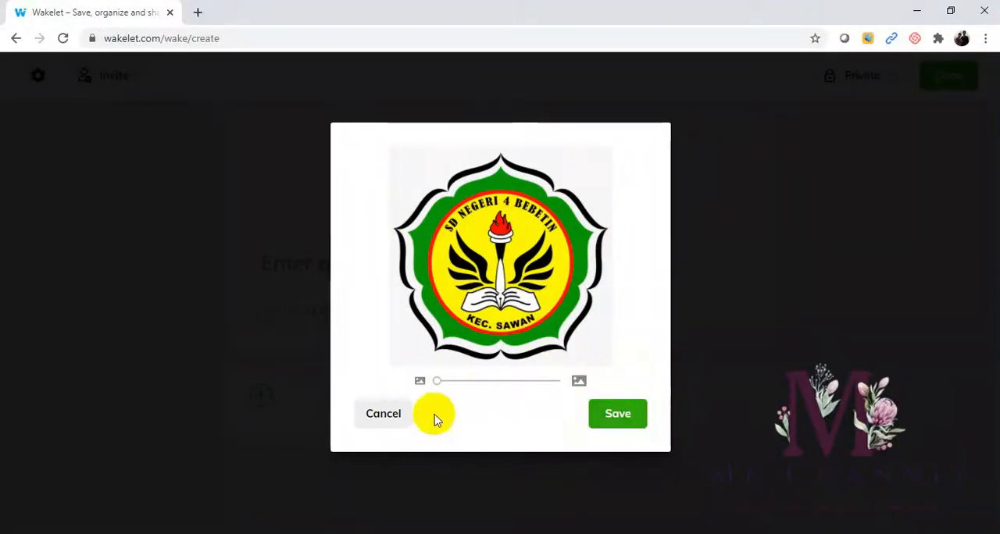
{"action": "left_click", "coordinate": [617, 422]}
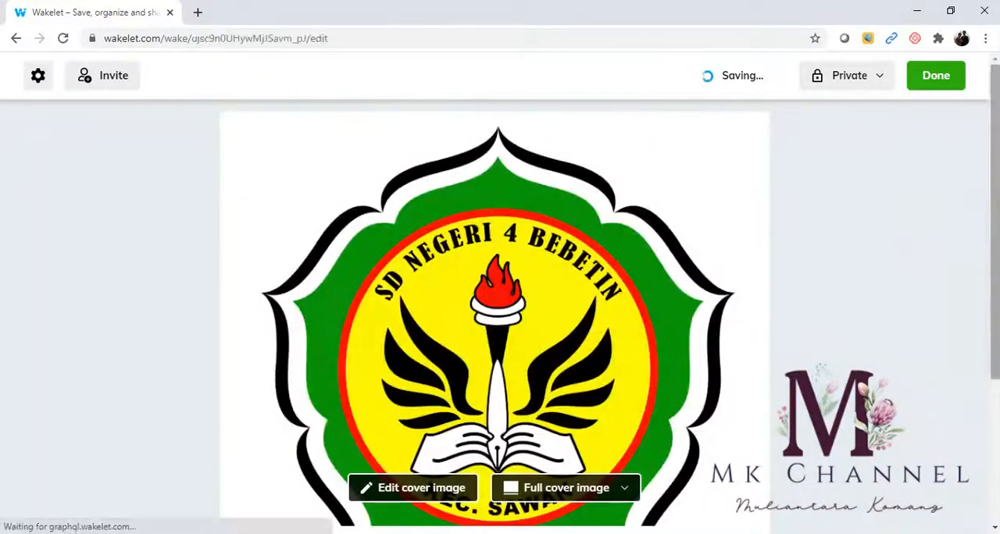
- Try the half and hidden display options for the collection's cover image, and return it to full cover image
{"action": "left_click_drag", "start_coordinate": [986, 143], "coordinate": [997, 273]}
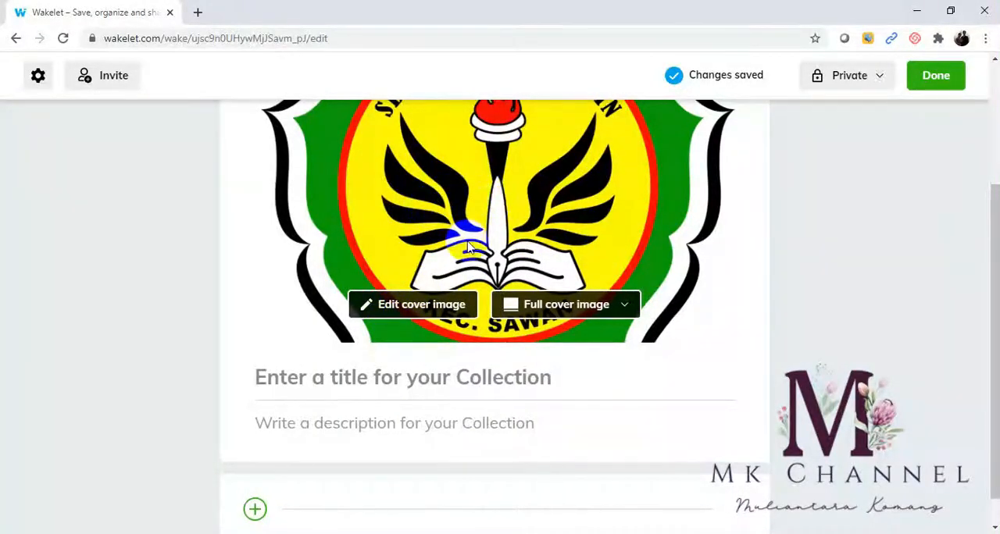
{"action": "left_click", "coordinate": [627, 311]}
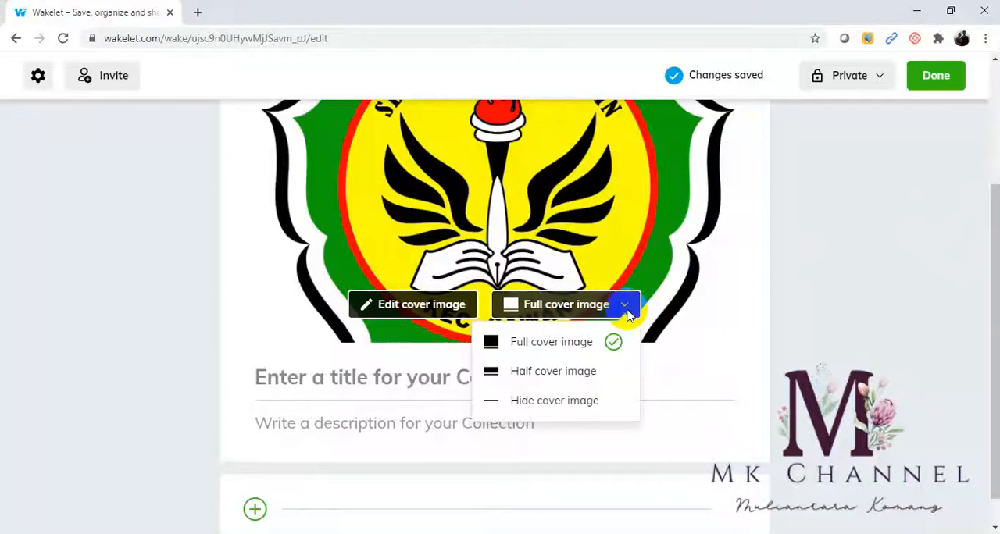
{"action": "left_click", "coordinate": [571, 376]}
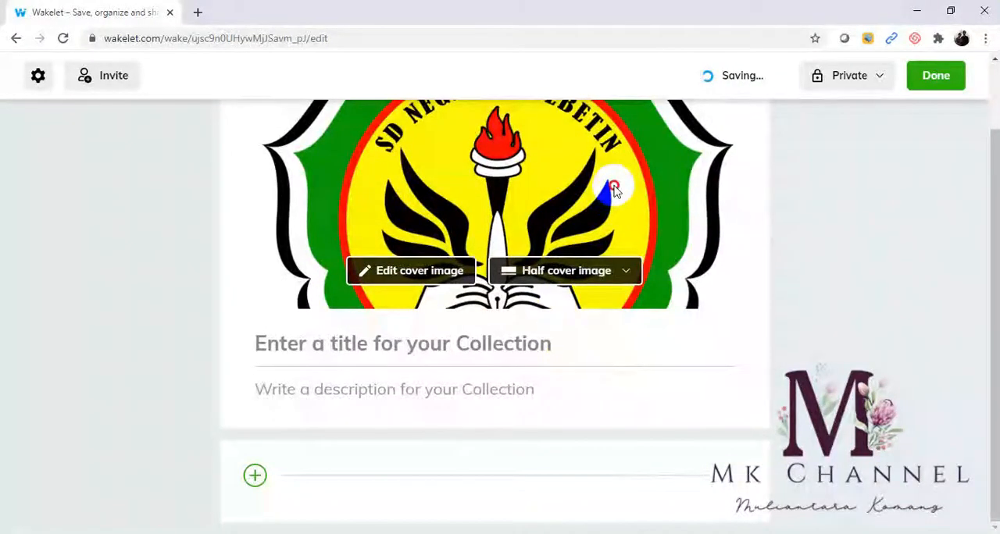
{"action": "left_click", "coordinate": [630, 270]}
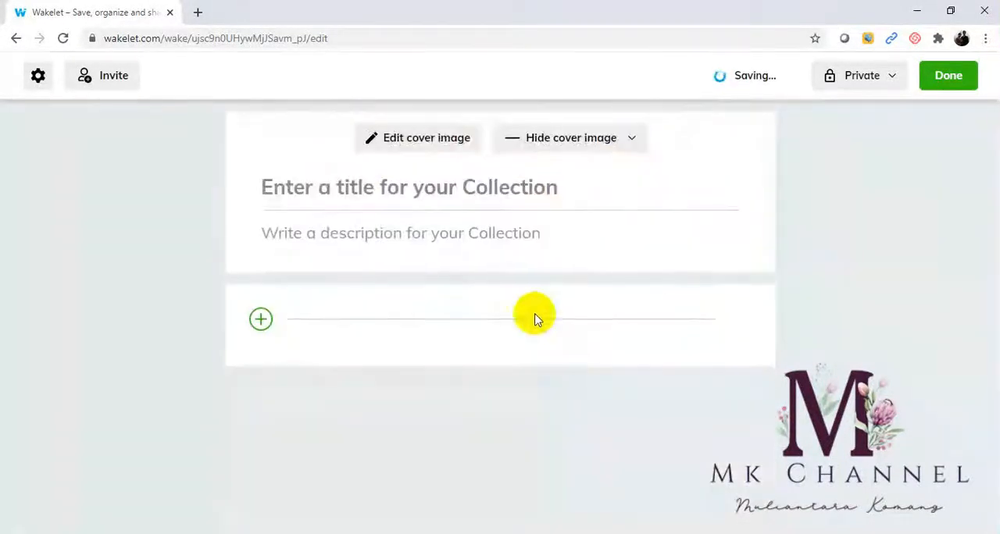
{"action": "left_click", "coordinate": [626, 144]}
{"action": "left_click", "coordinate": [556, 178]}
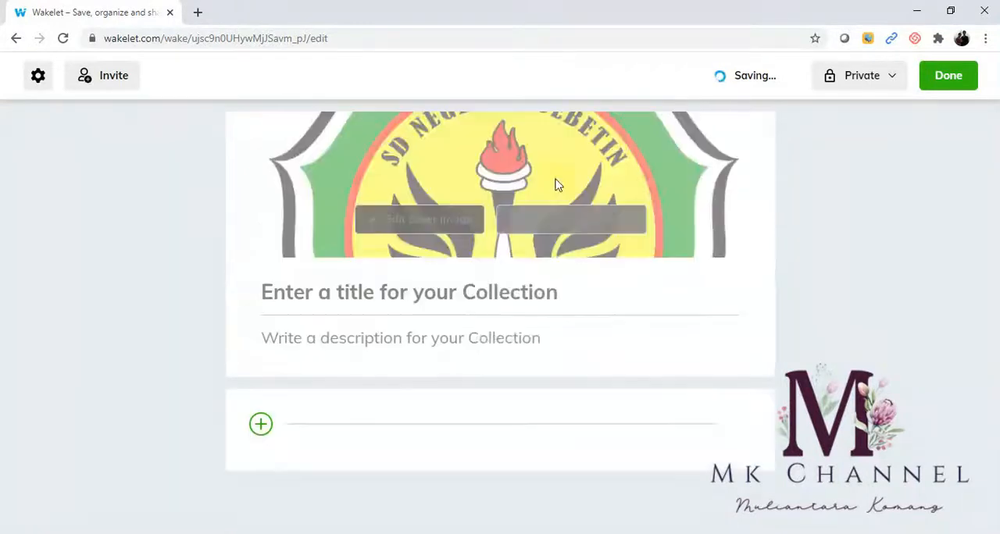
- Title the collection "SEKOLAH DASAR NEGERI 4 BEBETIN"
{"action": "left_click_drag", "start_coordinate": [987, 167], "coordinate": [987, 291]}
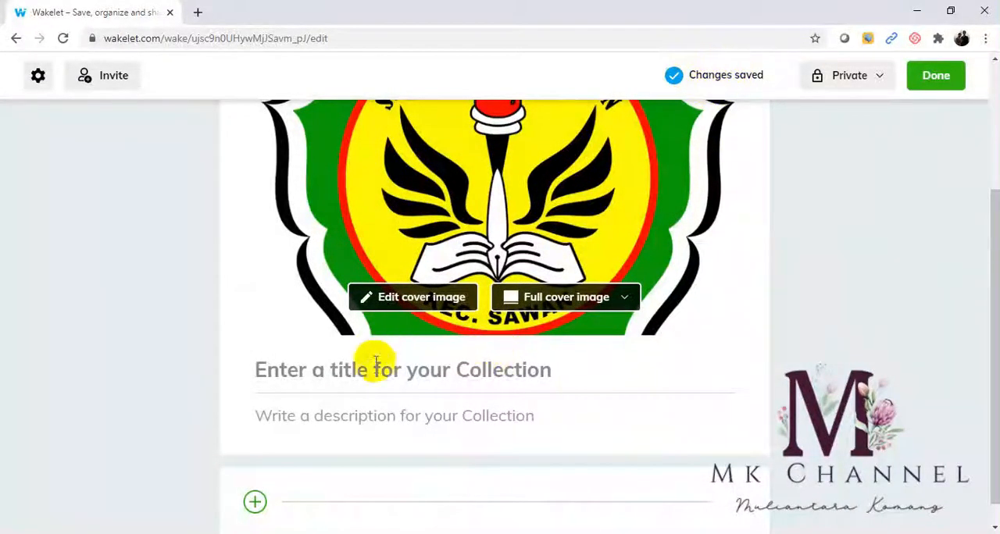
{"action": "left_click", "coordinate": [333, 376]}
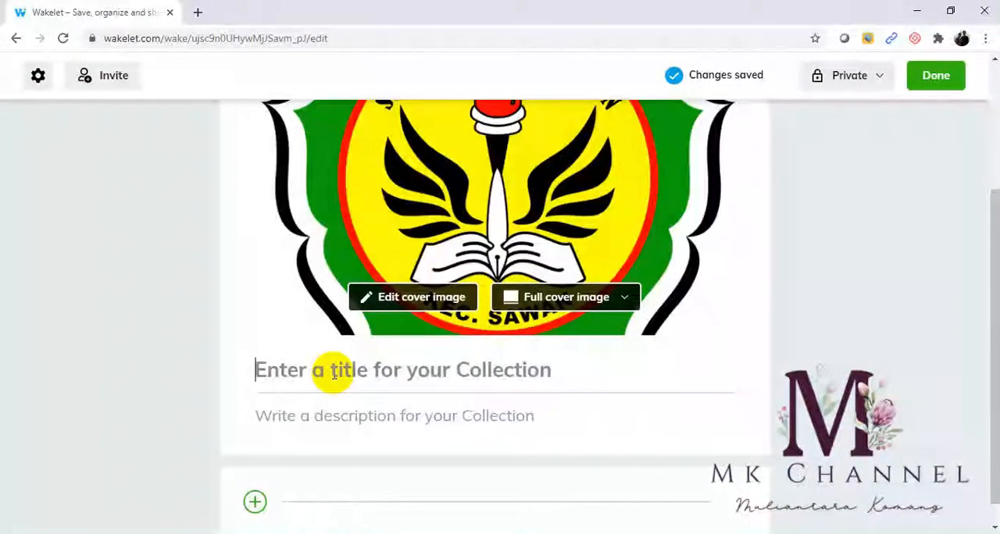
{"action": "type", "text": "SD"}
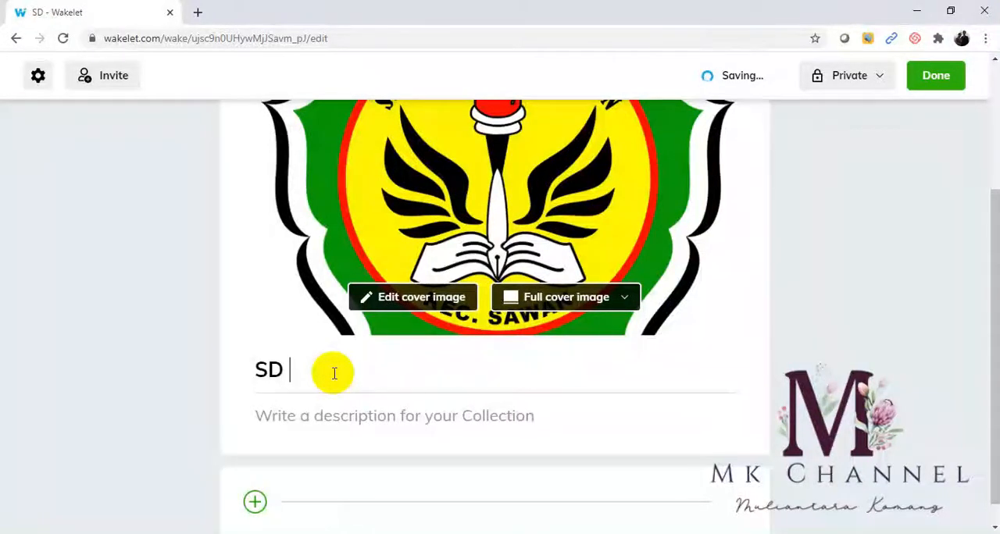
{"action": "key", "text": "BackSpace"}
{"action": "type", "text": "E"}
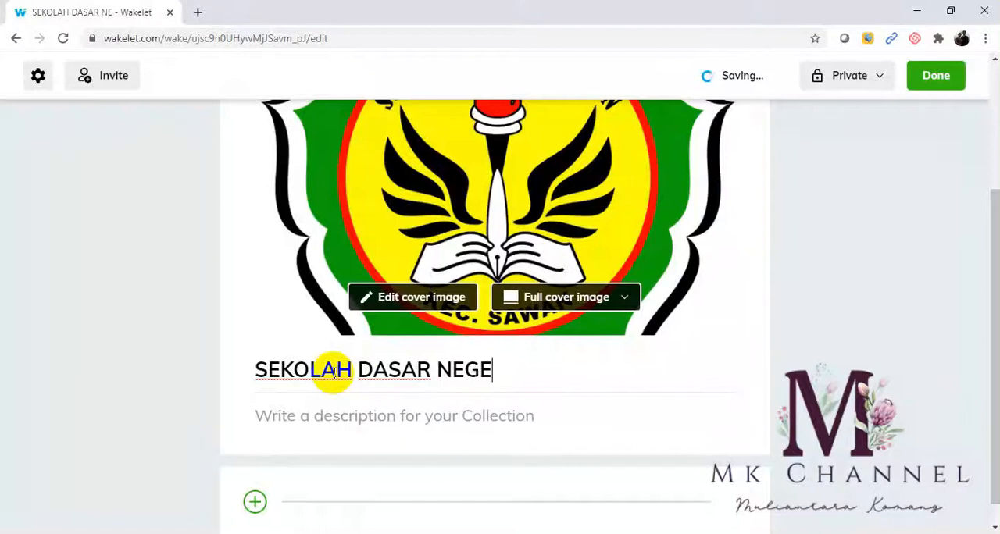
{"action": "type", "text": "RI 4 BEBETIN"}
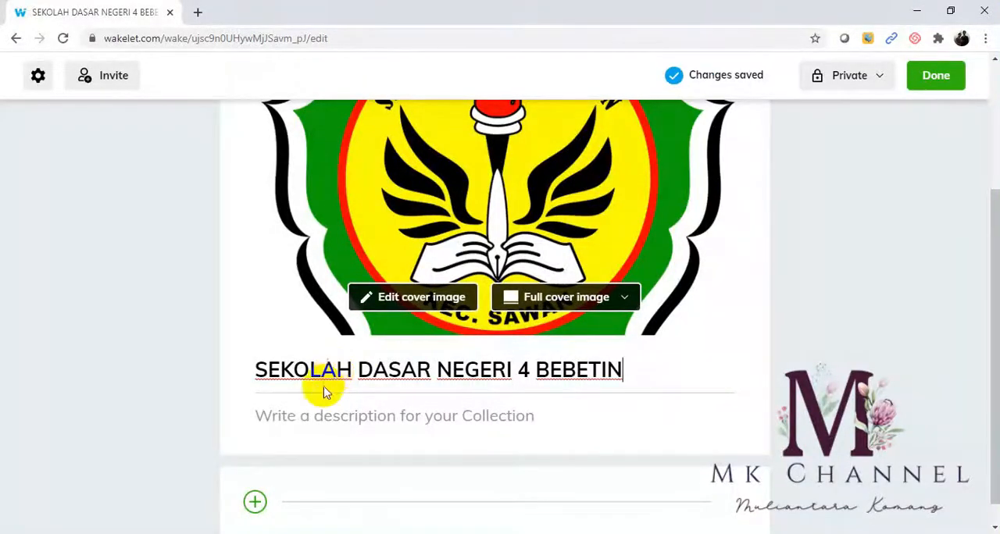
- Enter "Salam Berbagi dan Salam Sehat" as the collection's description
{"action": "left_click", "coordinate": [305, 419]}
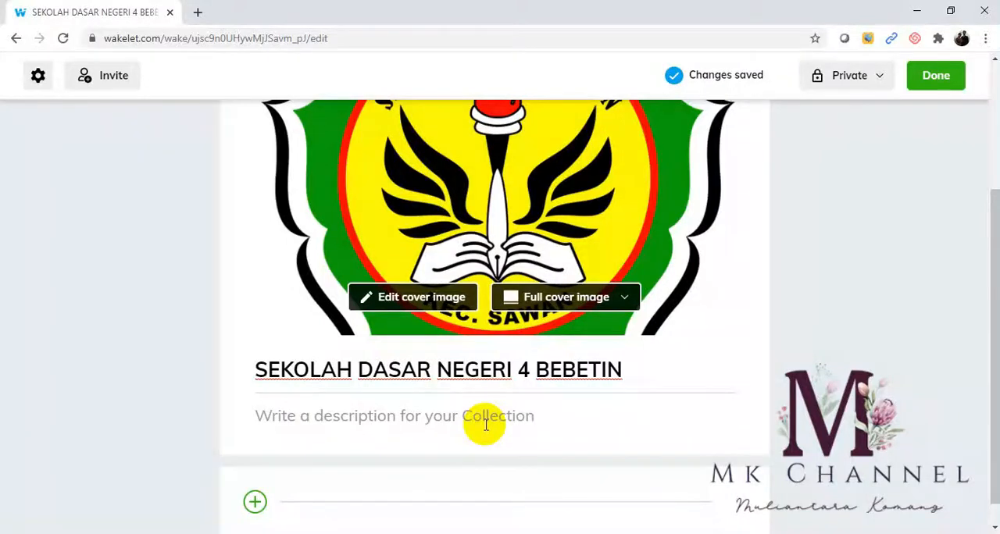
{"action": "type", "text": "S"}
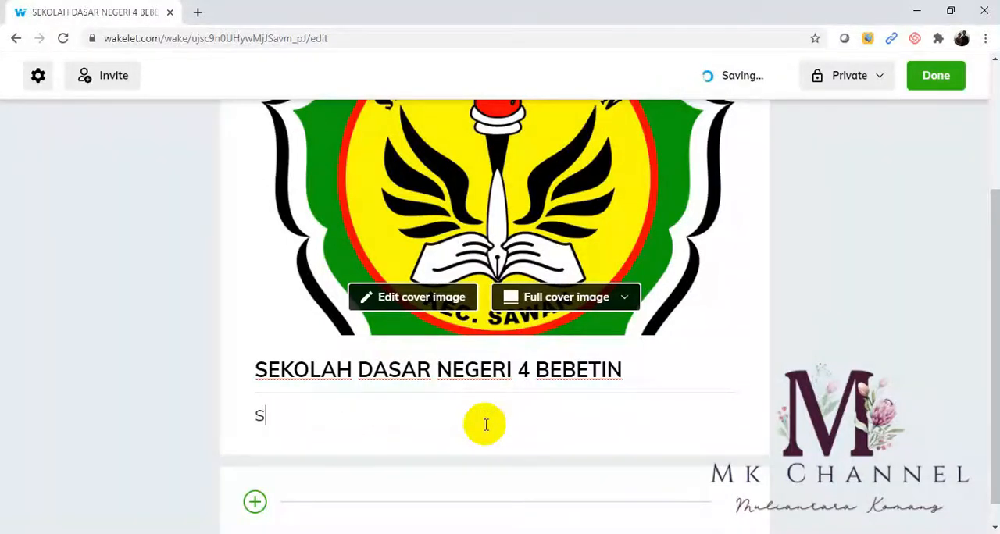
{"action": "type", "text": "alam Be"}
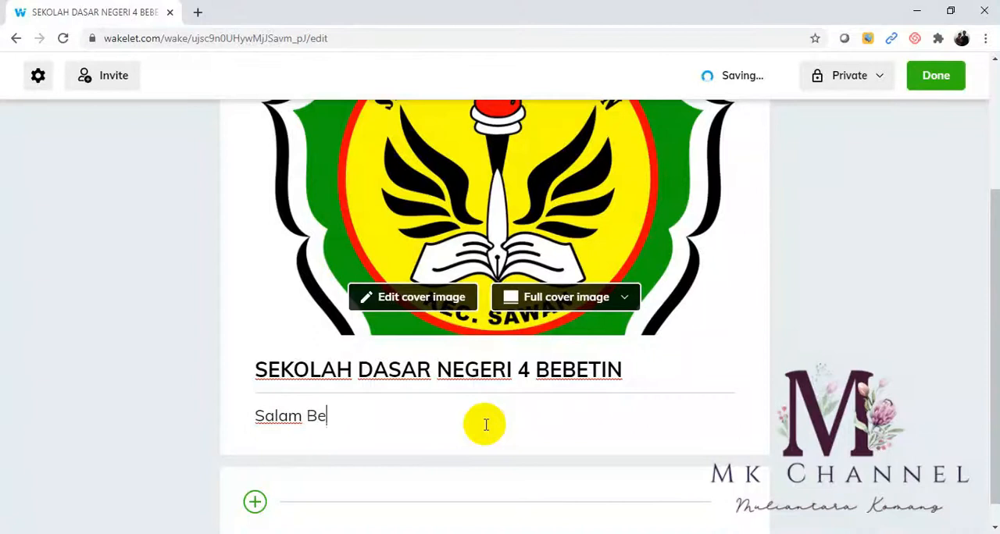
{"action": "type", "text": "rbagi "}
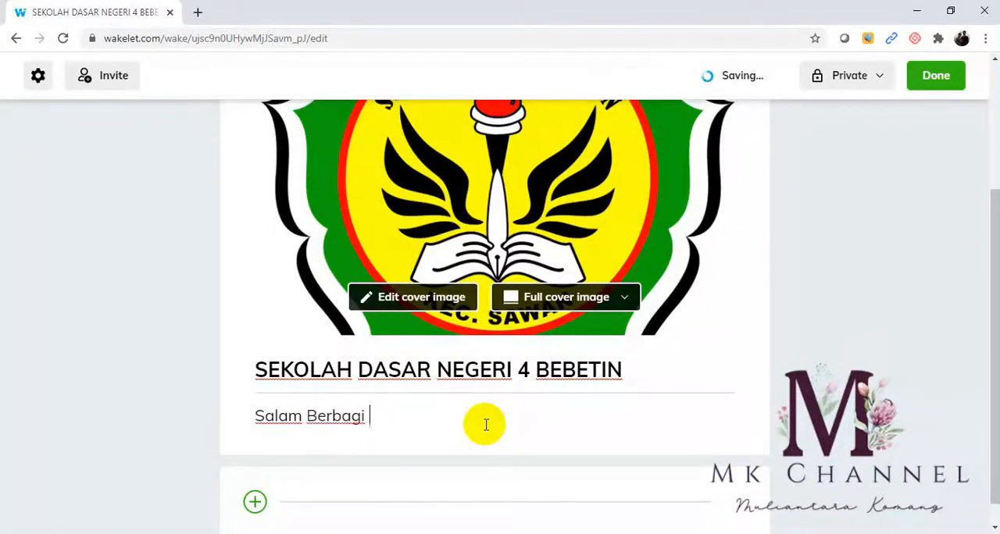
{"action": "type", "text": "dan Salam Sehat"}
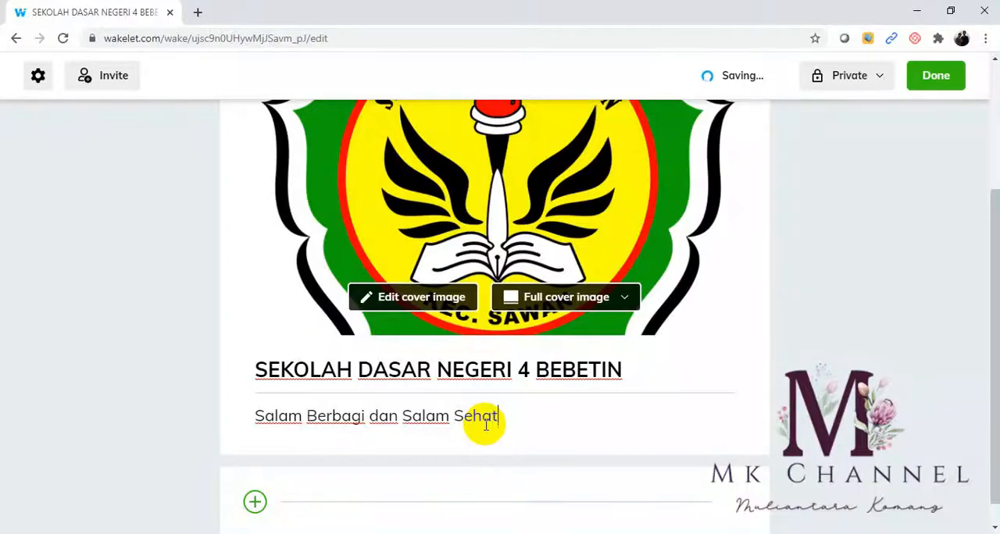
- Start adding a recorded video item below the collection's description and allow microphone and camera access
{"action": "left_click_drag", "start_coordinate": [995, 247], "coordinate": [996, 270]}
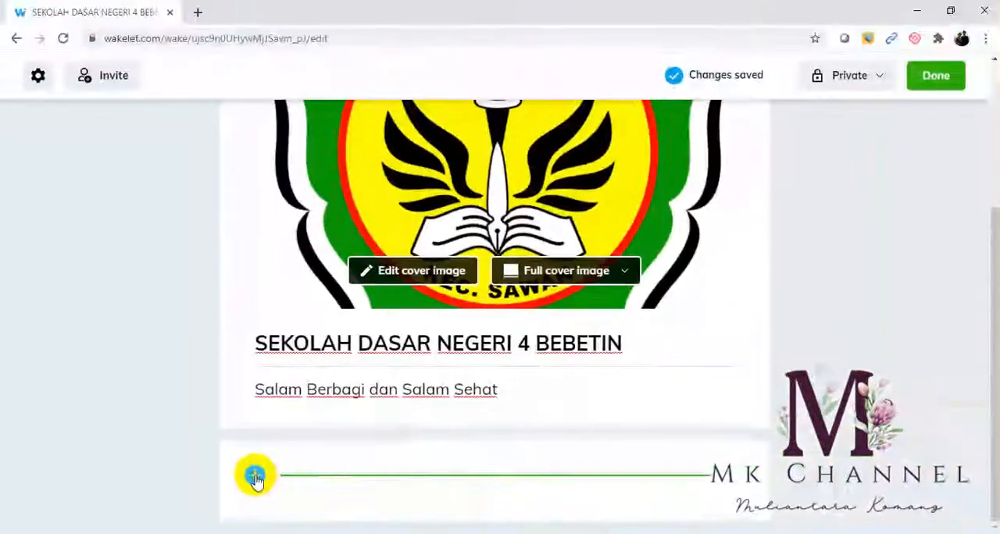
{"action": "left_click", "coordinate": [500, 420]}
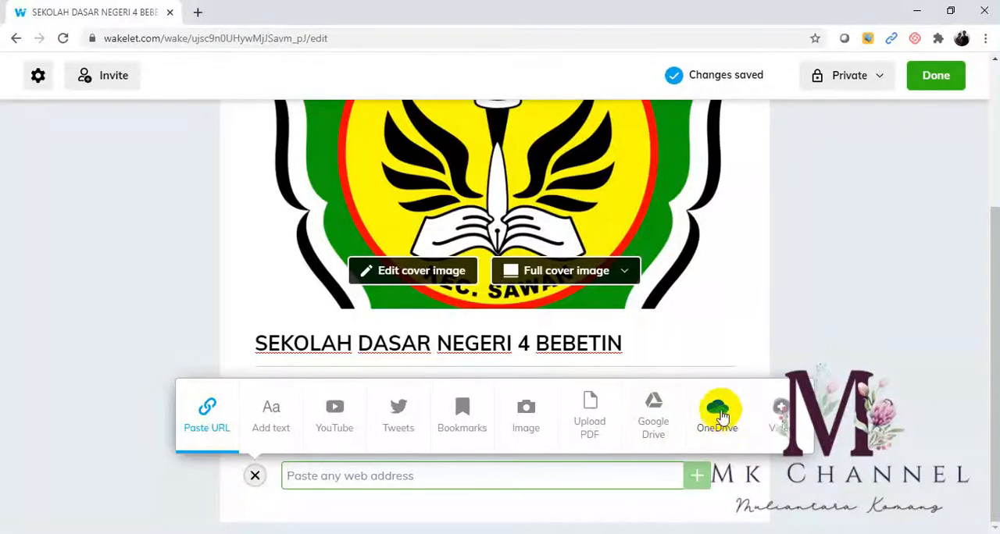
{"action": "left_click", "coordinate": [781, 408]}
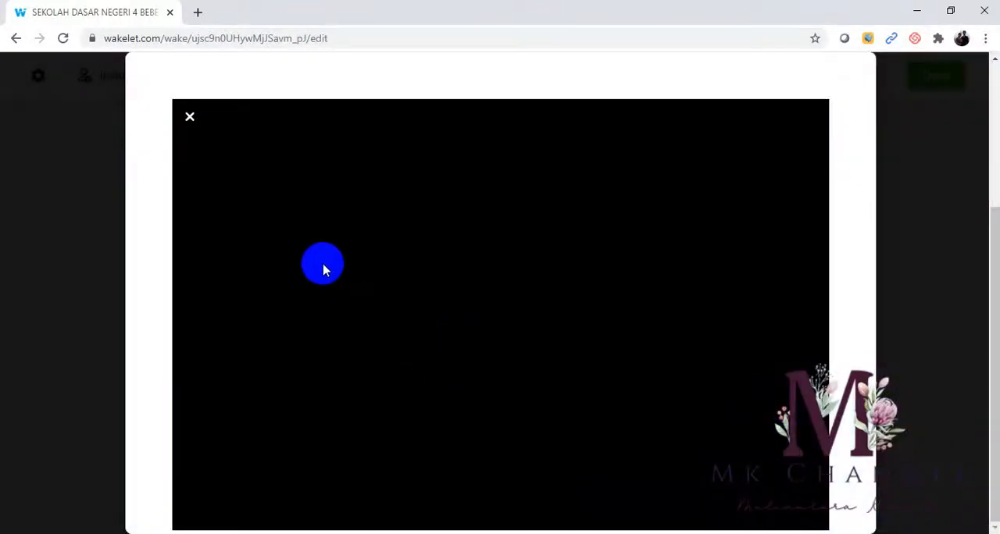
{"action": "left_click", "coordinate": [325, 270]}
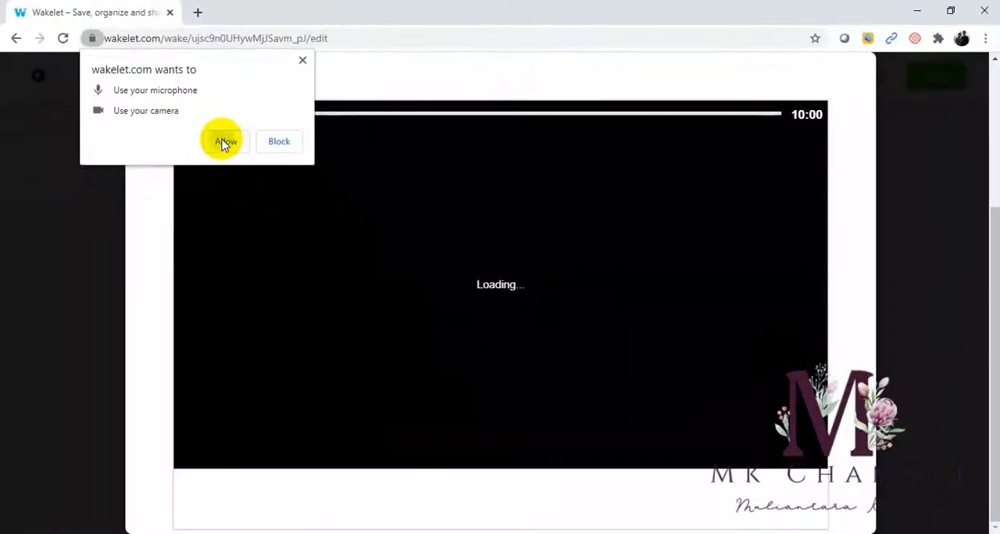
{"action": "left_click", "coordinate": [224, 142]}
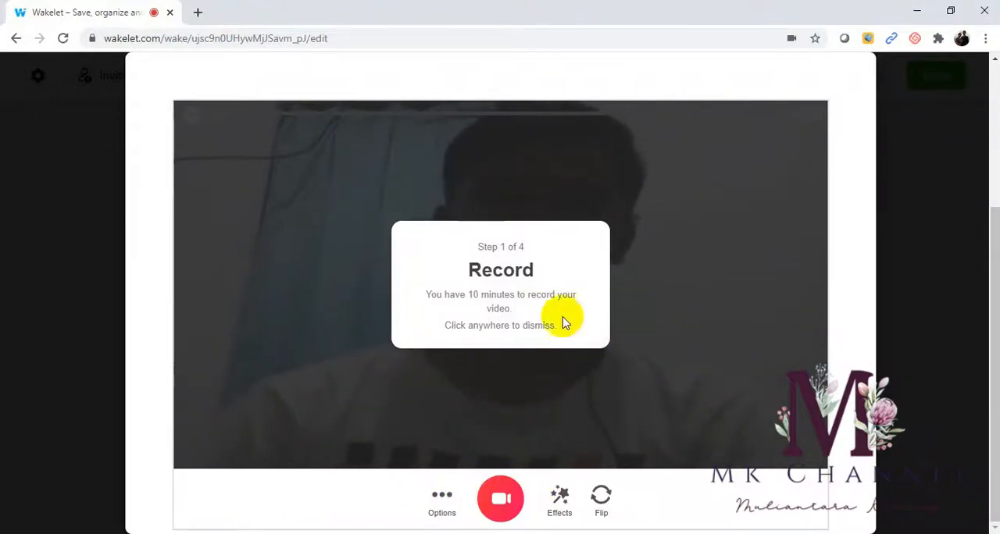
- Dismiss the recording introduction, look at the available video effects, and close the recorder without adding a video
{"action": "left_click", "coordinate": [558, 508]}
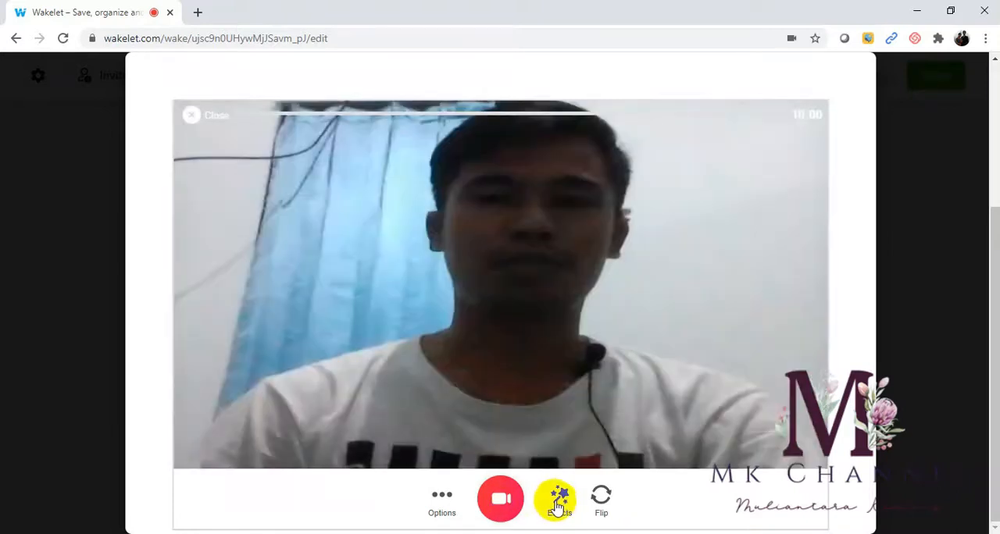
{"action": "left_click", "coordinate": [558, 508]}
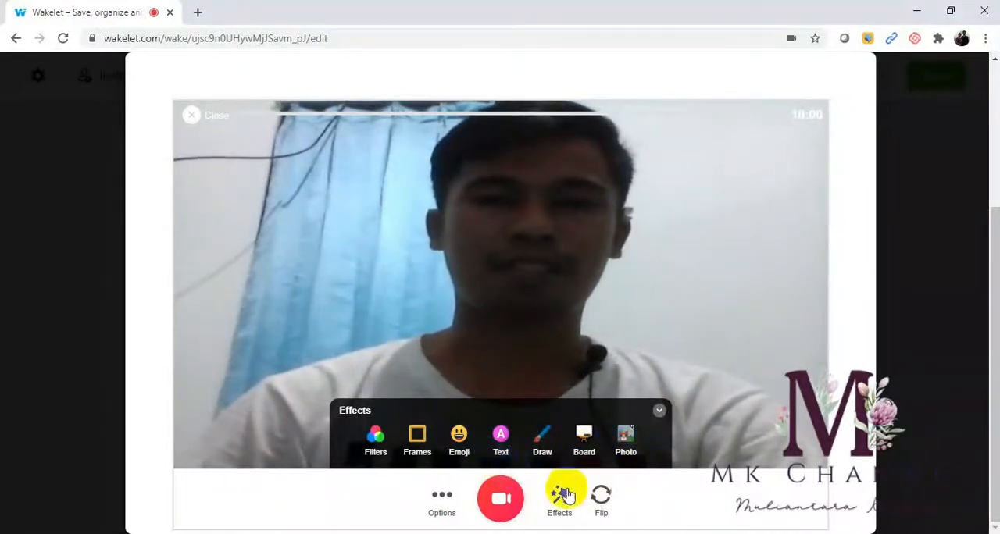
{"action": "left_click", "coordinate": [504, 502]}
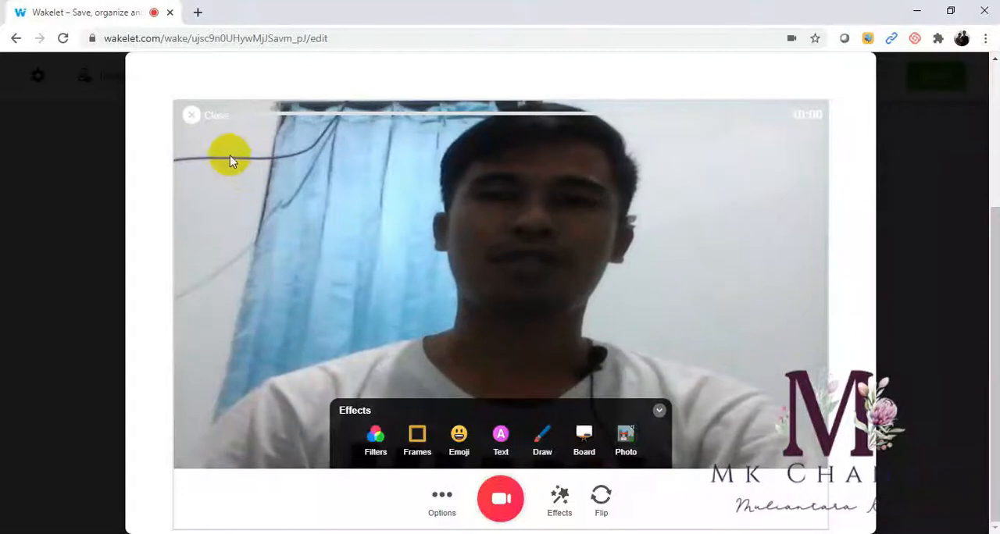
{"action": "left_click", "coordinate": [193, 119]}
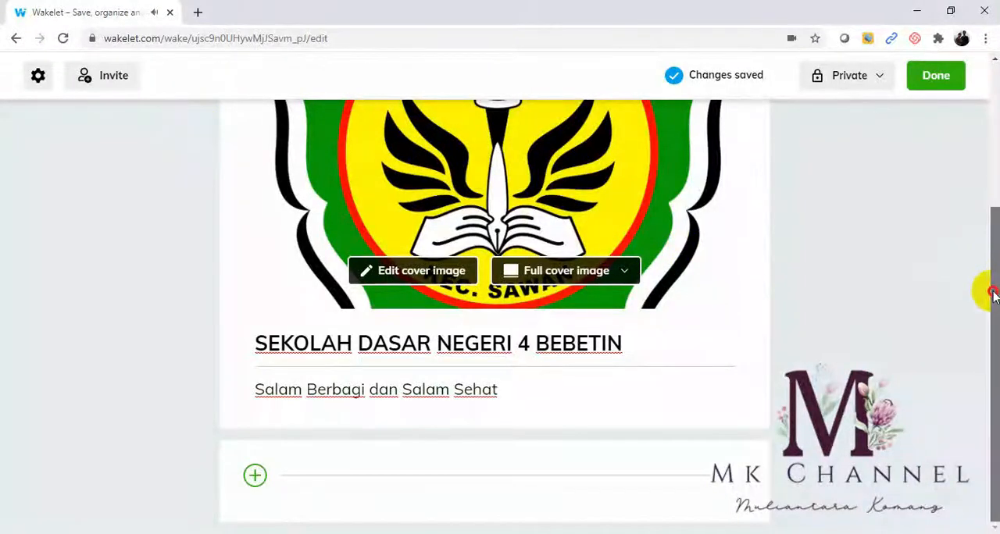
- Start adding a YouTube item to the collection and search YouTube for the channel owner's name
{"action": "left_click", "coordinate": [256, 476]}
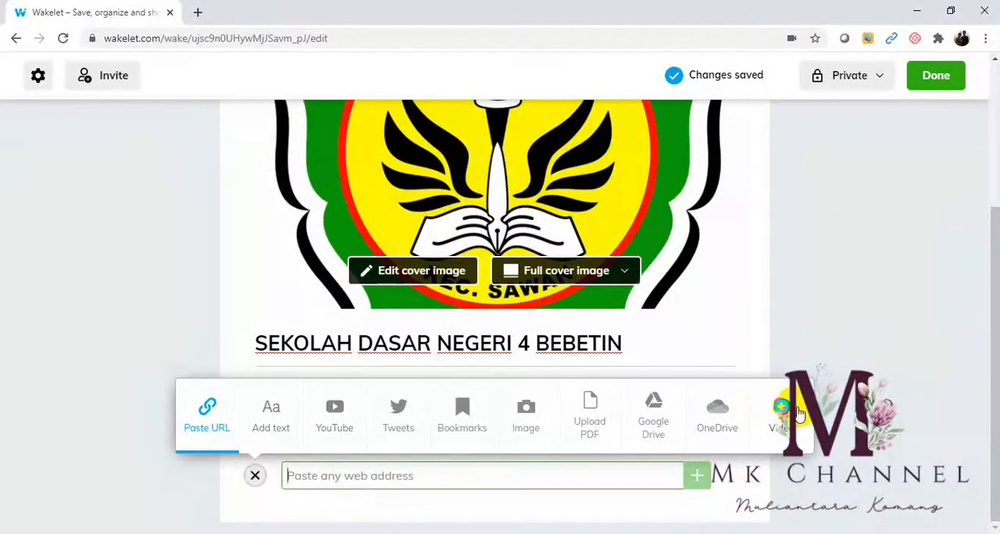
{"action": "left_click", "coordinate": [336, 414]}
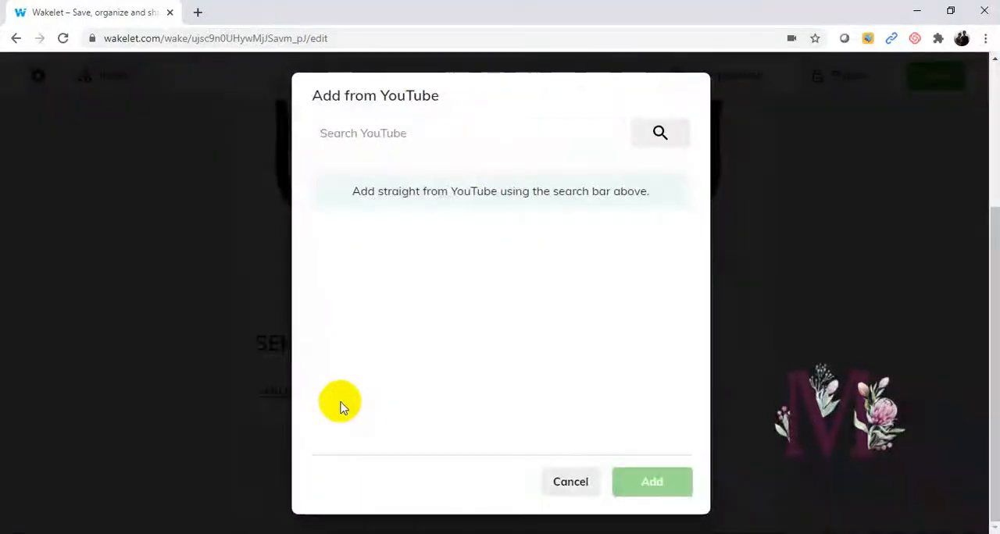
{"action": "left_click", "coordinate": [371, 136]}
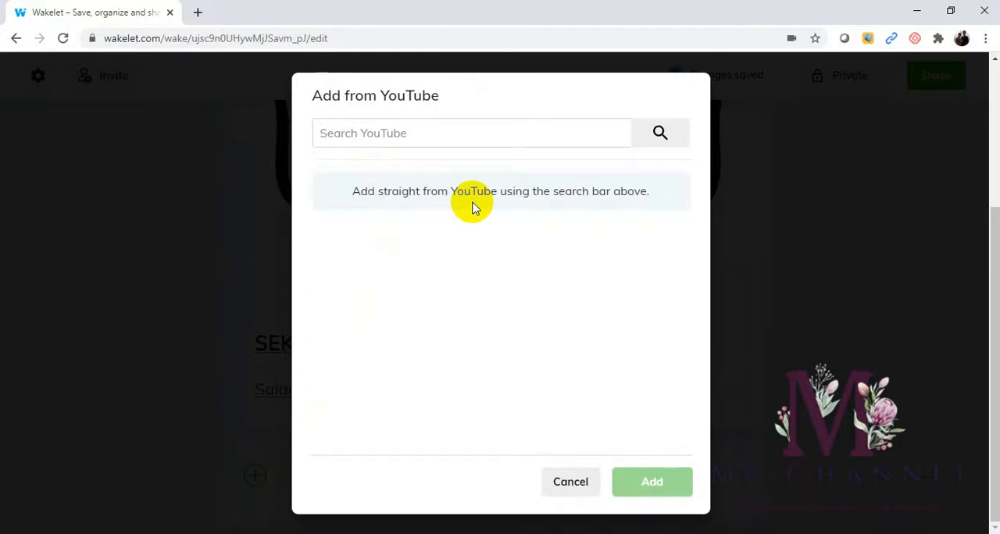
{"action": "key", "text": "BackSpace"}
{"action": "key", "text": "BackSpace"}
{"action": "type", "text": "mulian"}
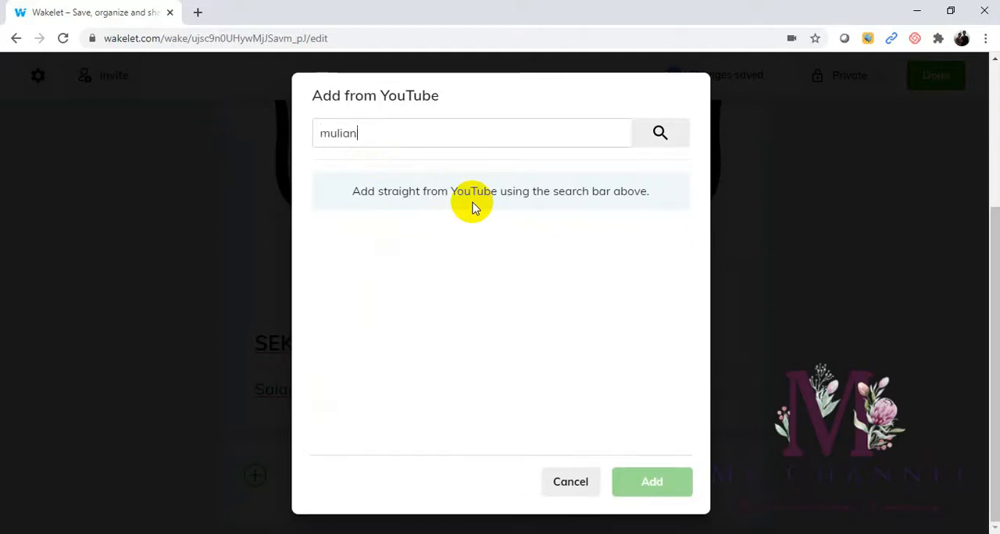
{"action": "type", "text": "tara komang"}
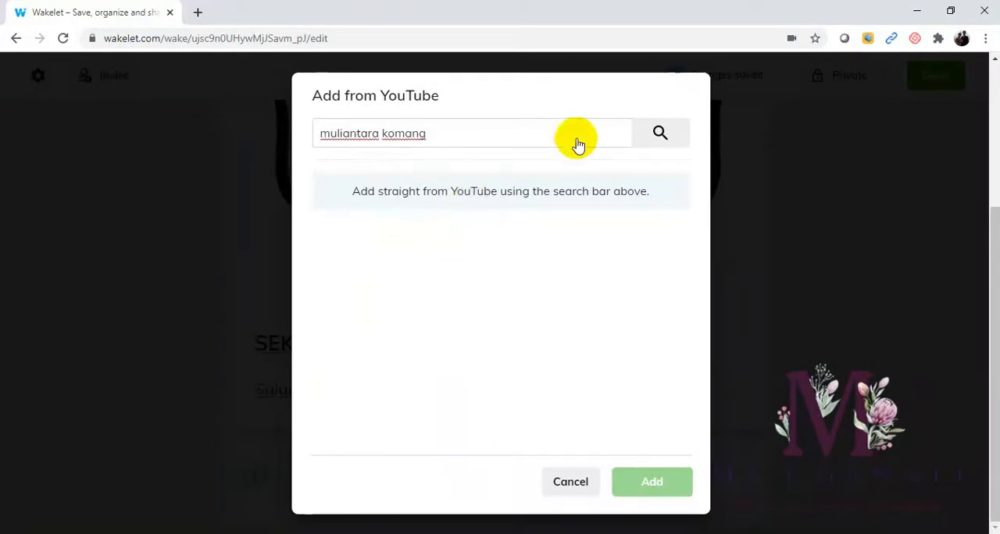
{"action": "left_click", "coordinate": [660, 137]}
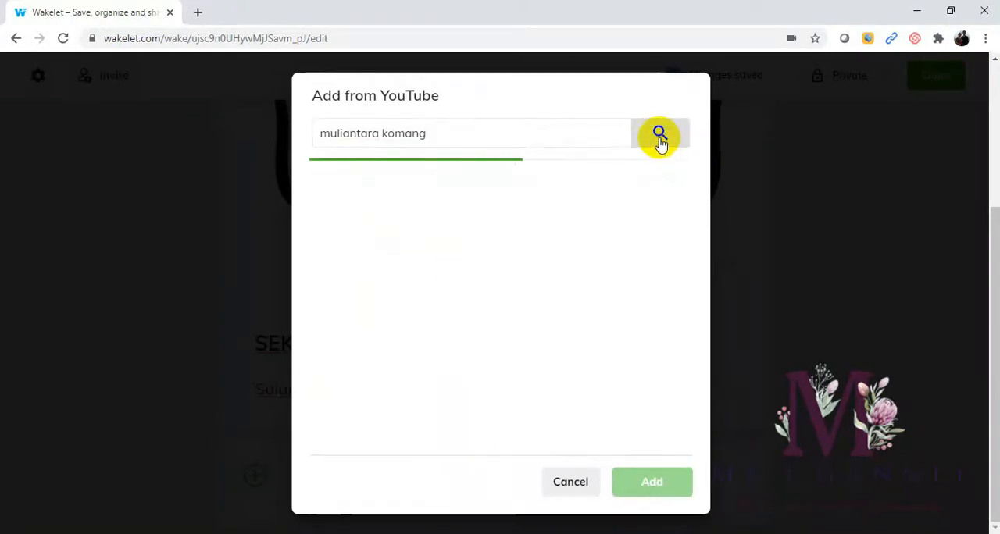